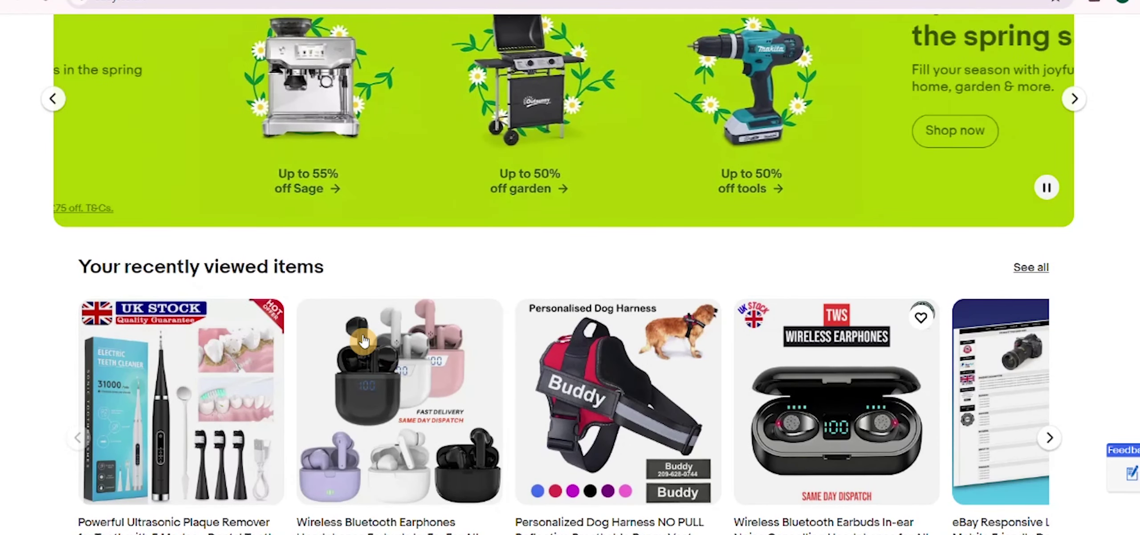
pyautogui.scroll(1, 364, 341)
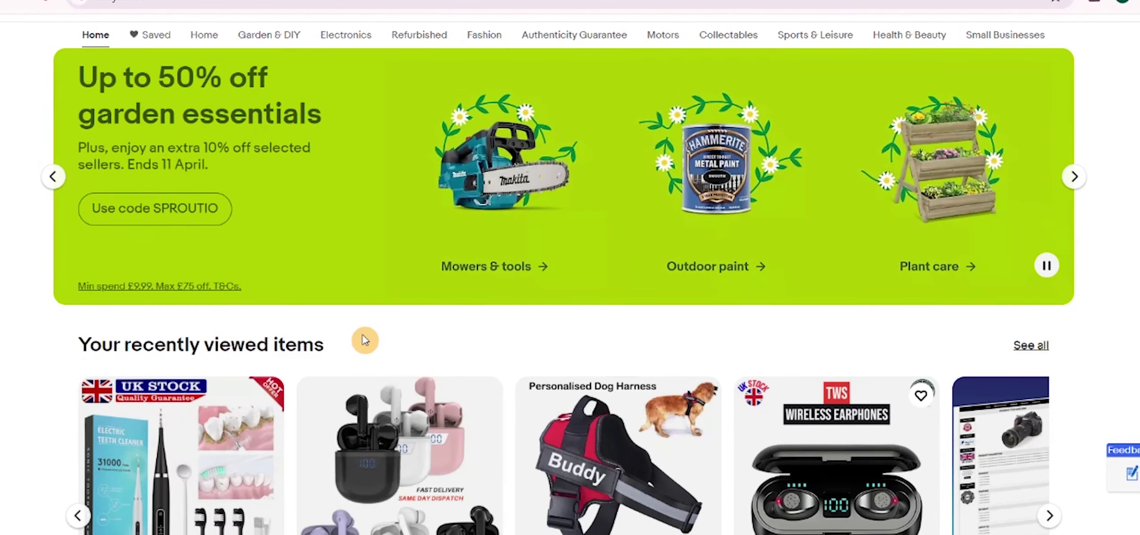
pyautogui.scroll(-1, 364, 339)
pyautogui.scroll(-1, 363, 340)
pyautogui.scroll(-3, 363, 340)
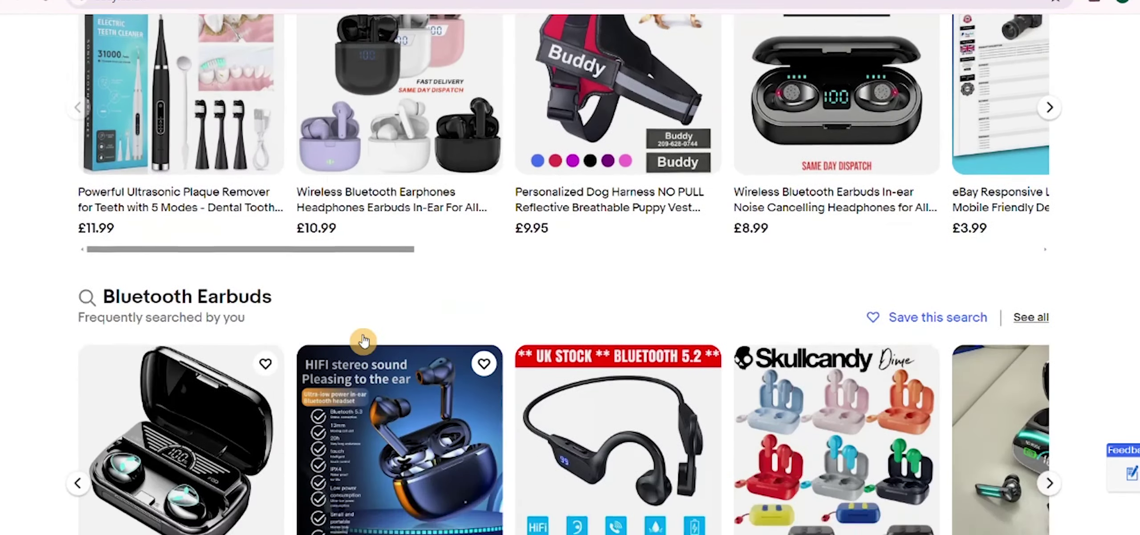
pyautogui.scroll(-1, 362, 340)
pyautogui.scroll(-1, 363, 341)
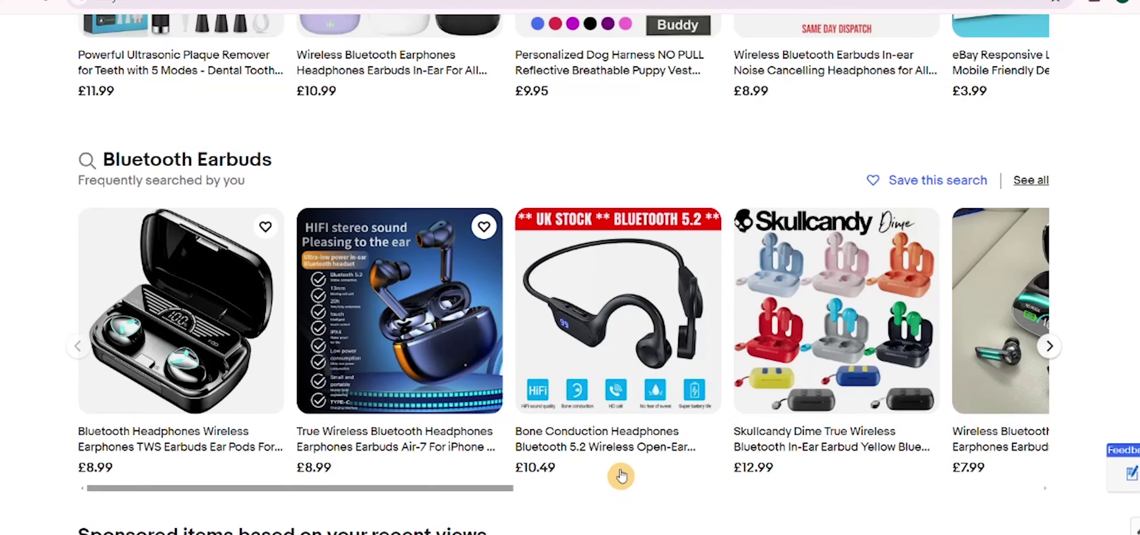
pyautogui.scroll(-5, 630, 443)
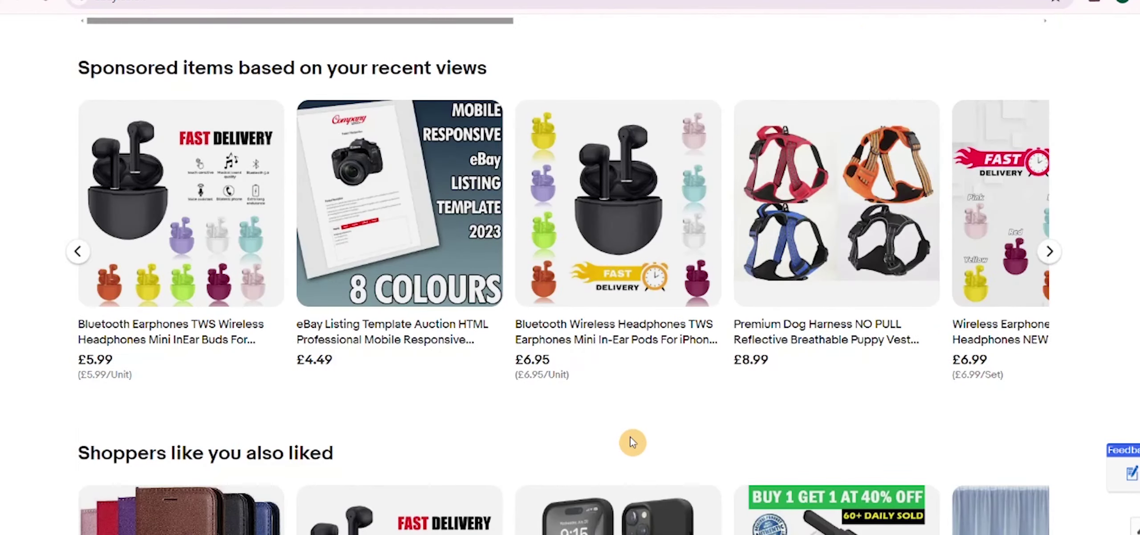
pyautogui.scroll(1, 630, 443)
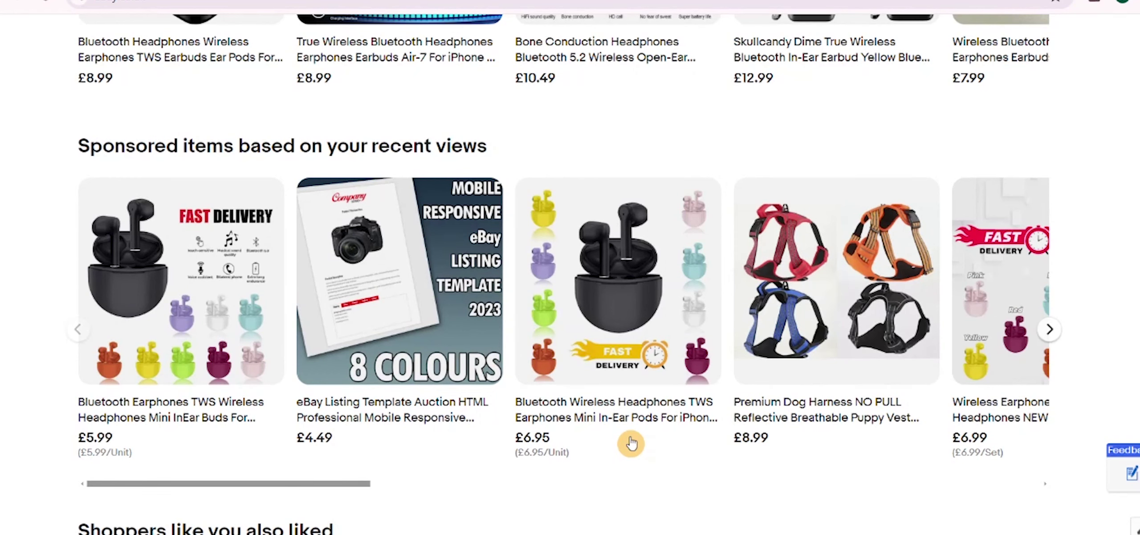
pyautogui.scroll(-1, 630, 443)
pyautogui.scroll(-4, 631, 443)
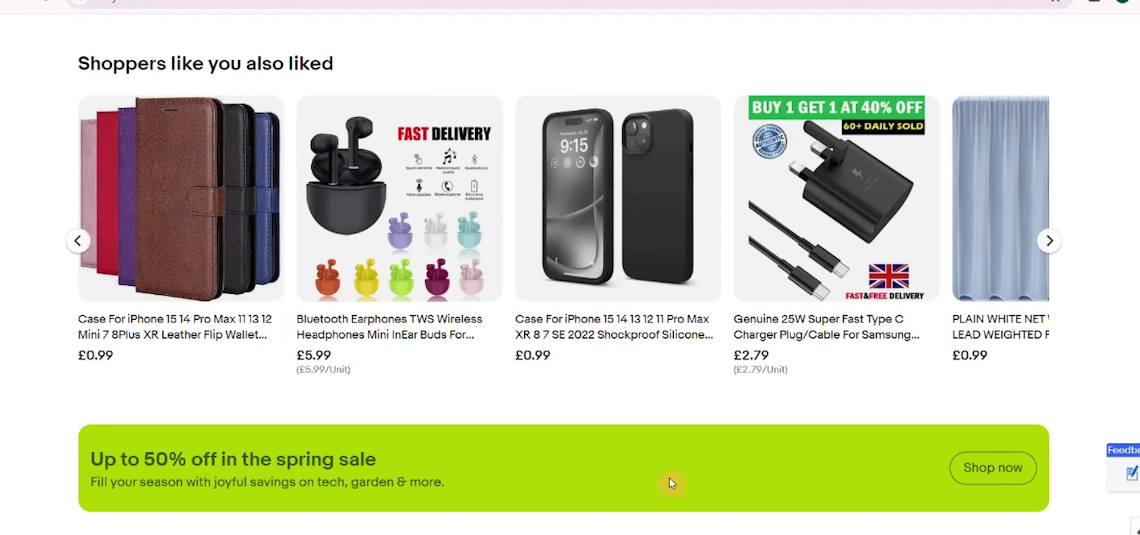
pyautogui.scroll(1, 633, 422)
pyautogui.scroll(4, 633, 421)
pyautogui.scroll(5, 633, 421)
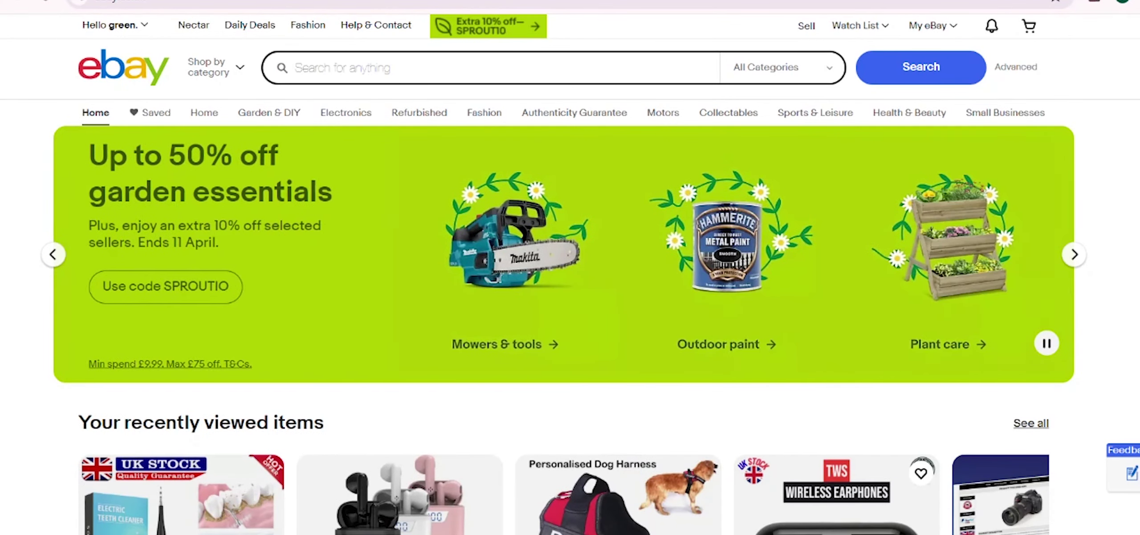
pyautogui.scroll(-1, 361, 334)
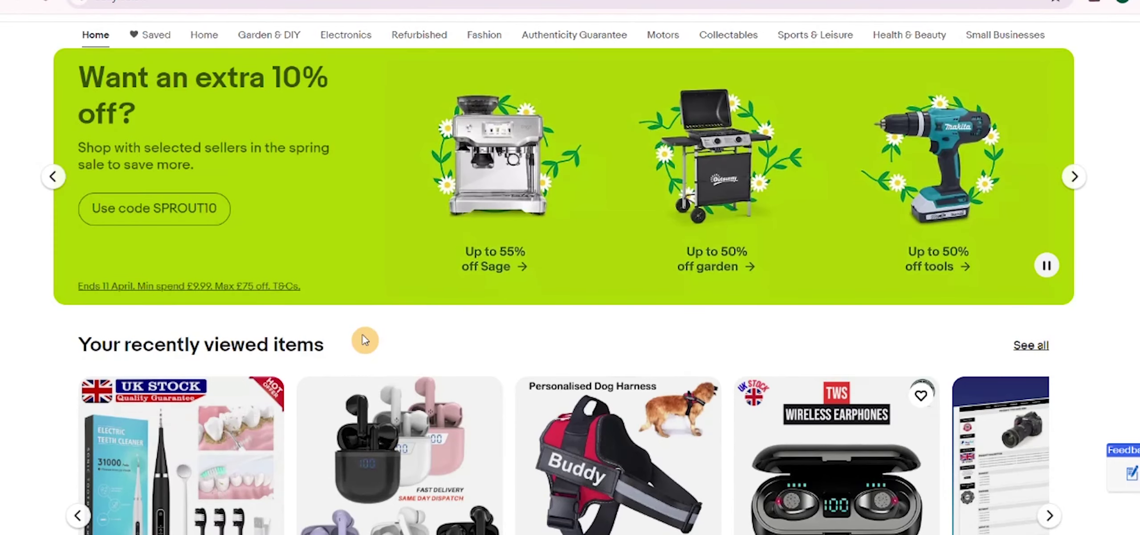
pyautogui.scroll(-1, 362, 334)
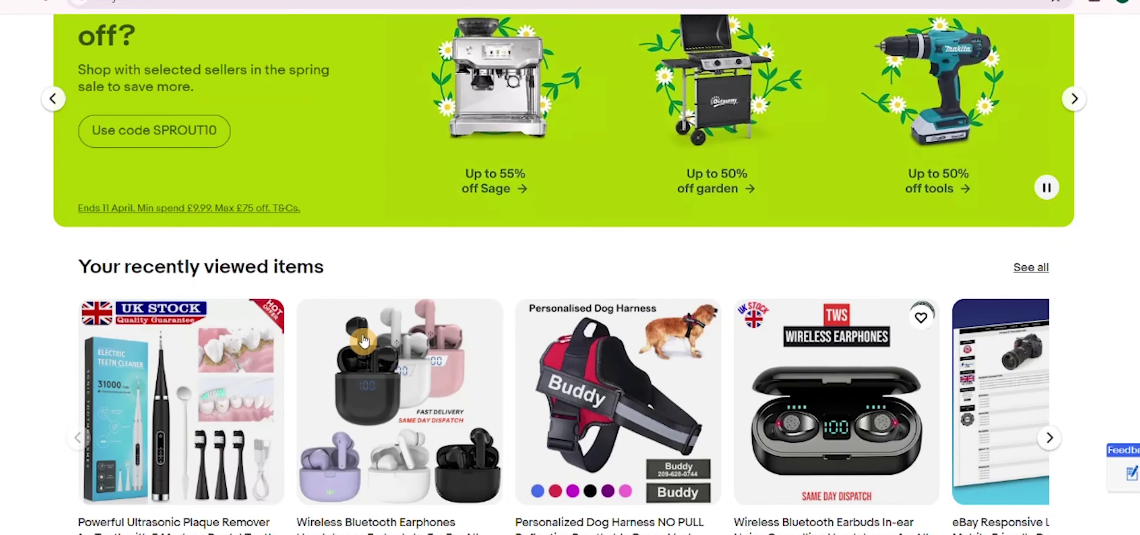
pyautogui.scroll(1, 362, 340)
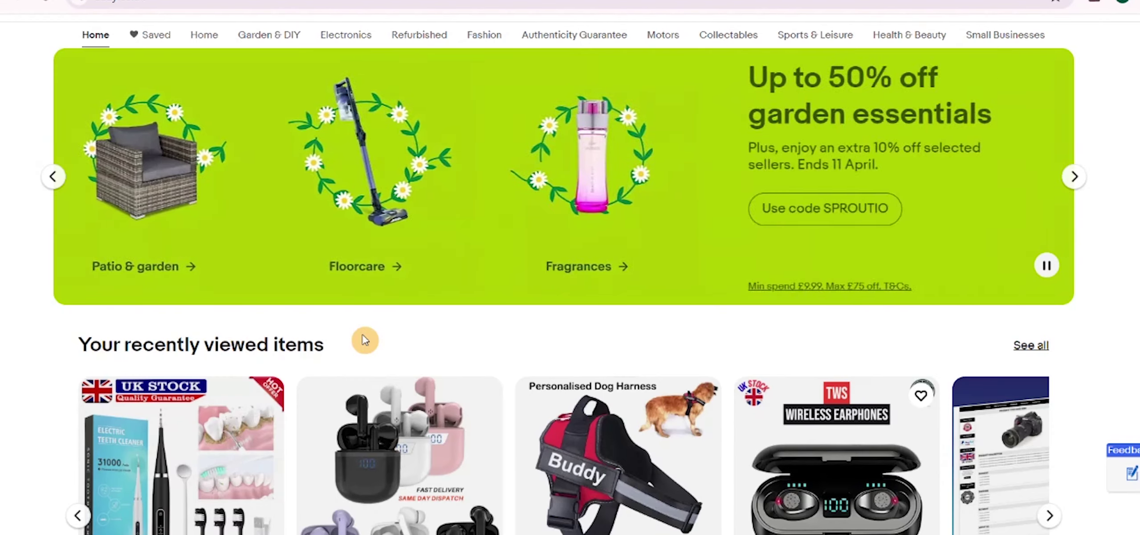
pyautogui.scroll(-1, 362, 338)
pyautogui.scroll(-1, 362, 338)
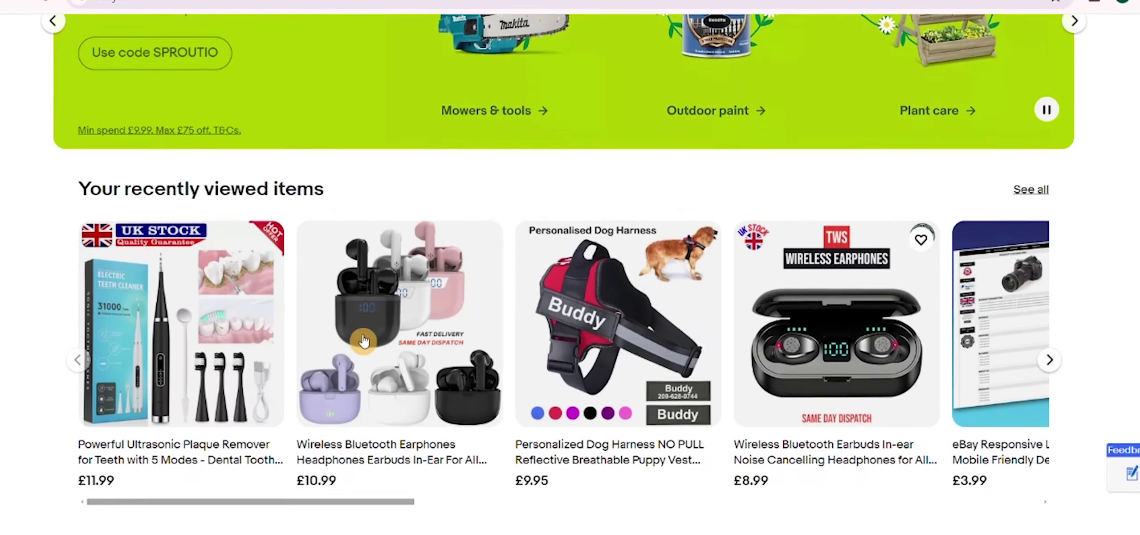
pyautogui.scroll(-3, 363, 338)
pyautogui.scroll(-1, 362, 338)
pyautogui.scroll(-1, 362, 339)
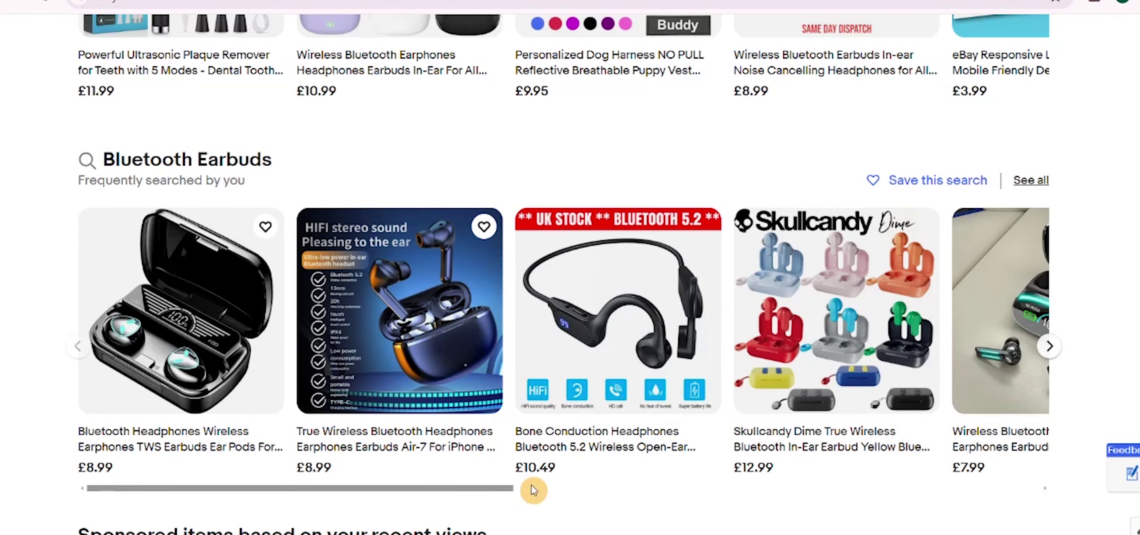
pyautogui.scroll(-2, 630, 443)
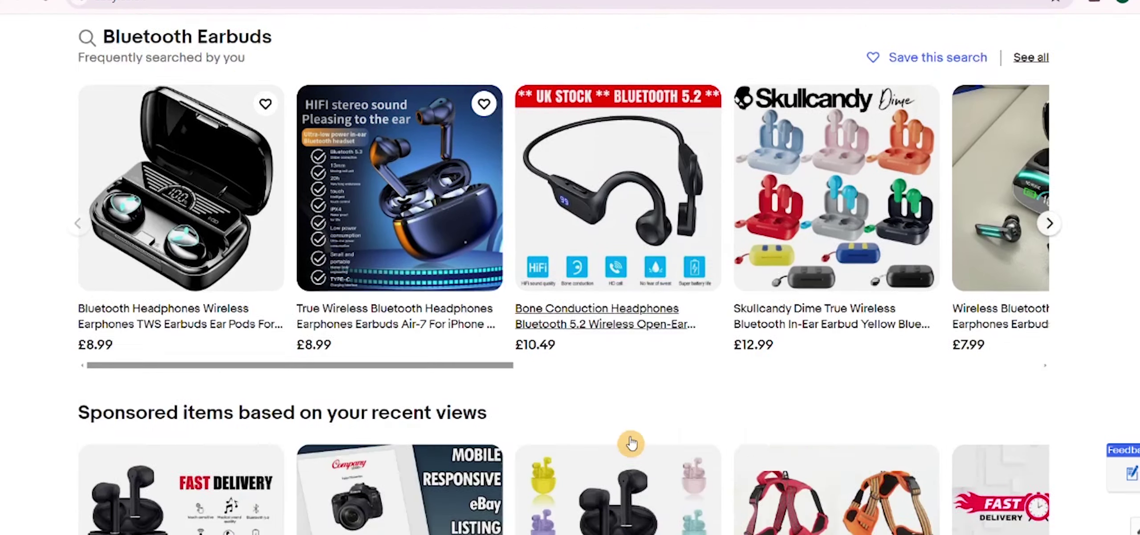
pyautogui.scroll(-3, 630, 444)
pyautogui.scroll(1, 630, 441)
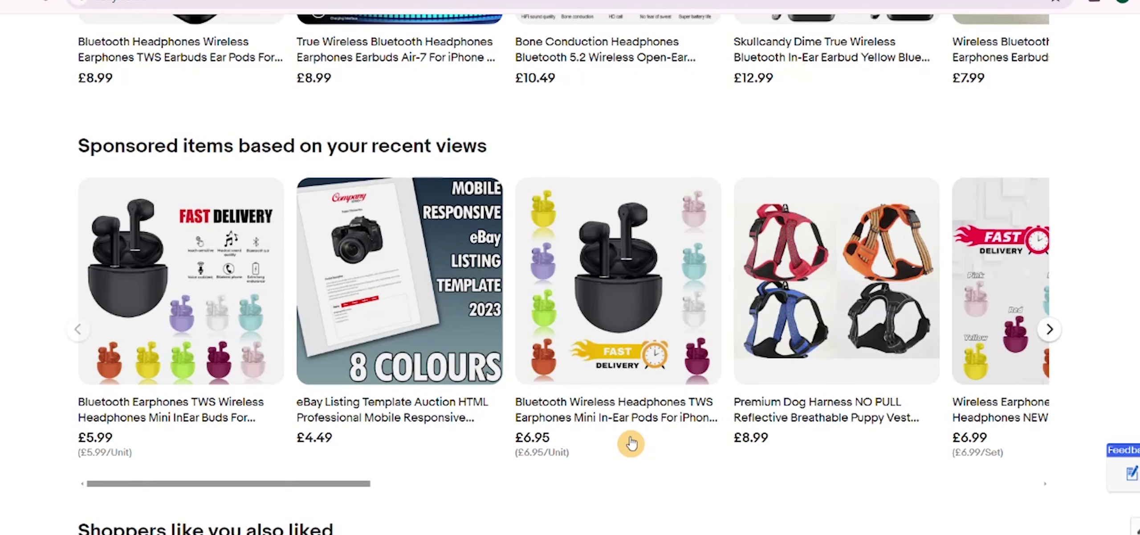
pyautogui.scroll(-5, 630, 443)
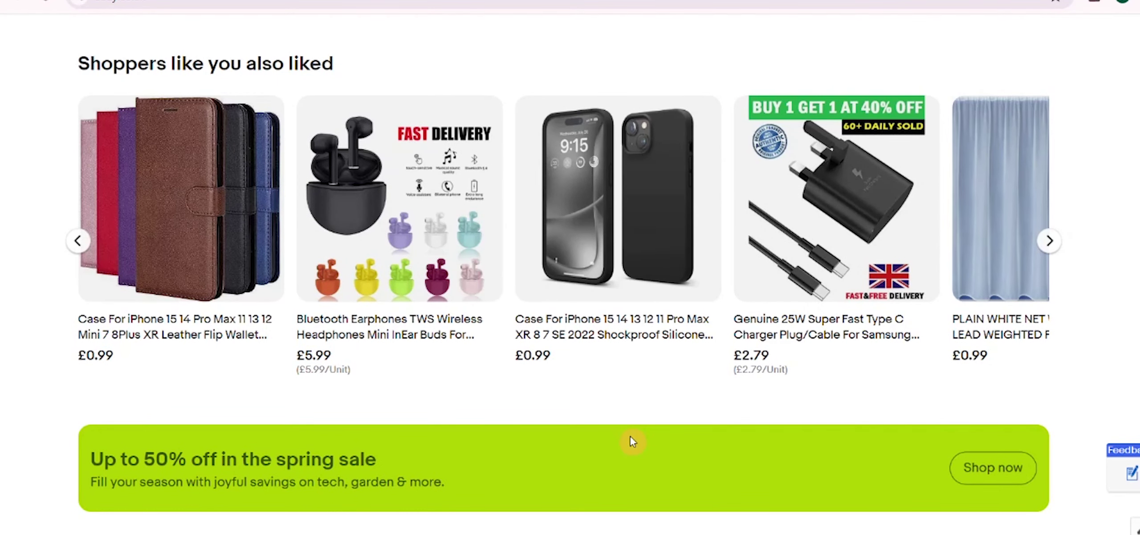
pyautogui.scroll(5, 633, 419)
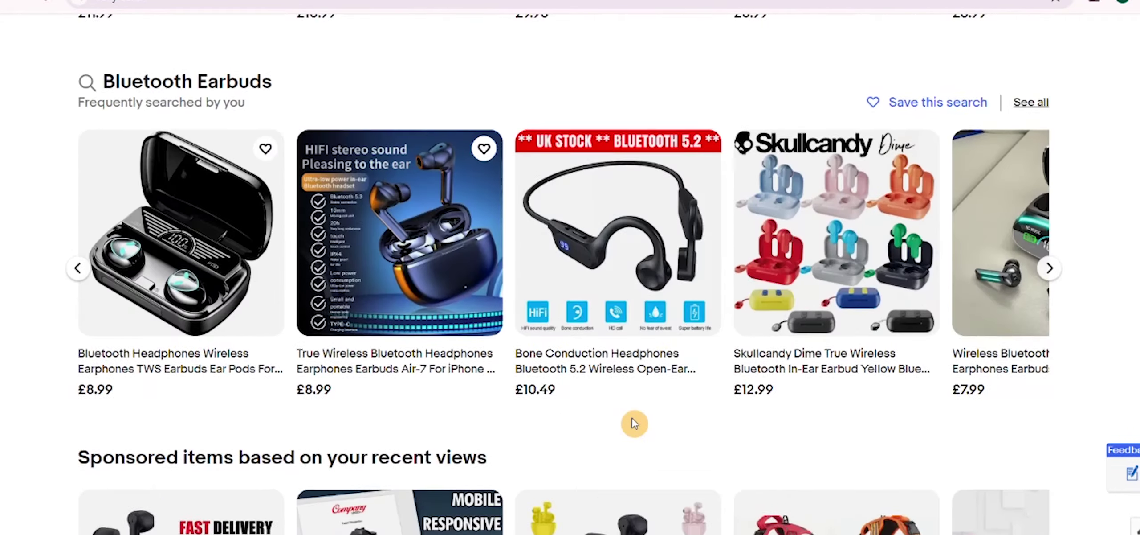
pyautogui.scroll(5, 633, 418)
pyautogui.scroll(3, 632, 417)
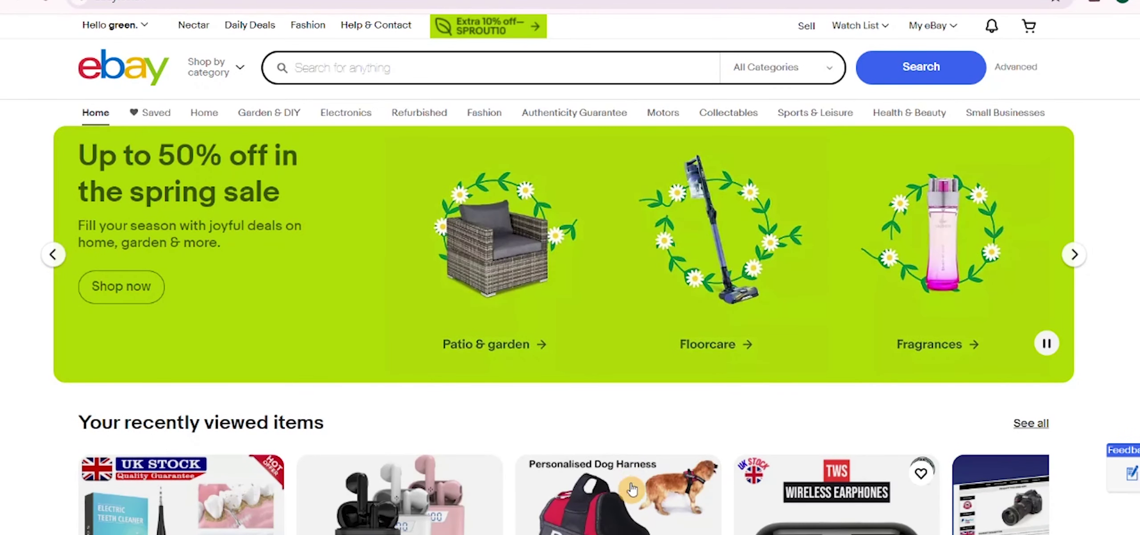
pyautogui.scroll(-1, 363, 337)
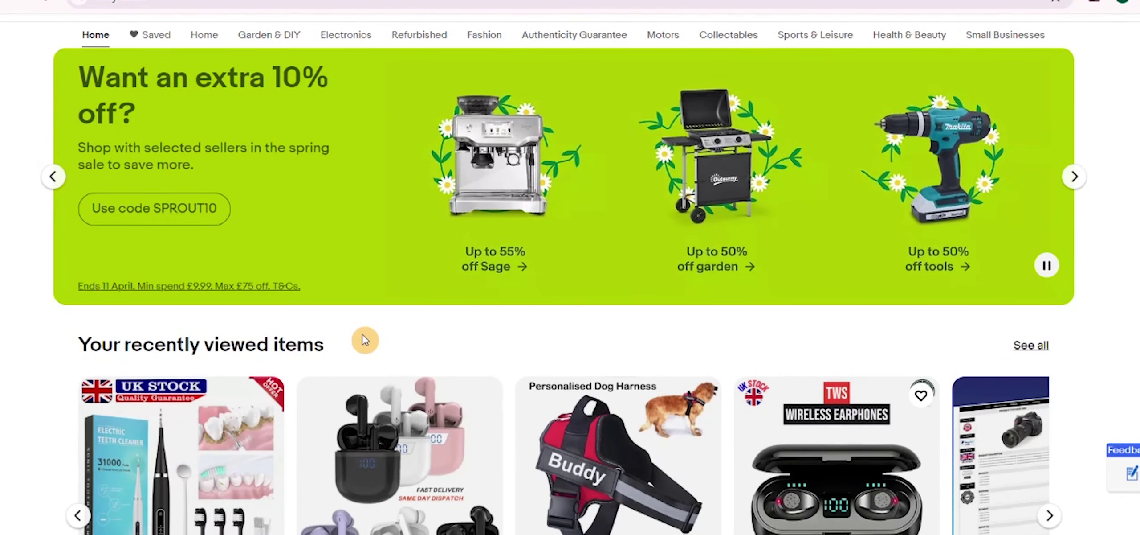
pyautogui.scroll(-1, 363, 340)
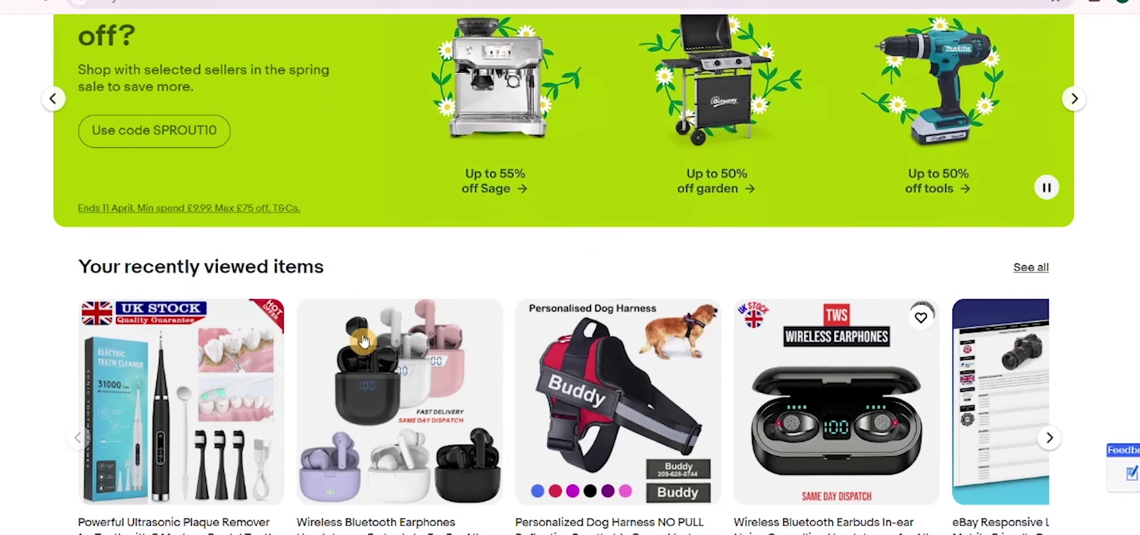
pyautogui.scroll(1, 362, 340)
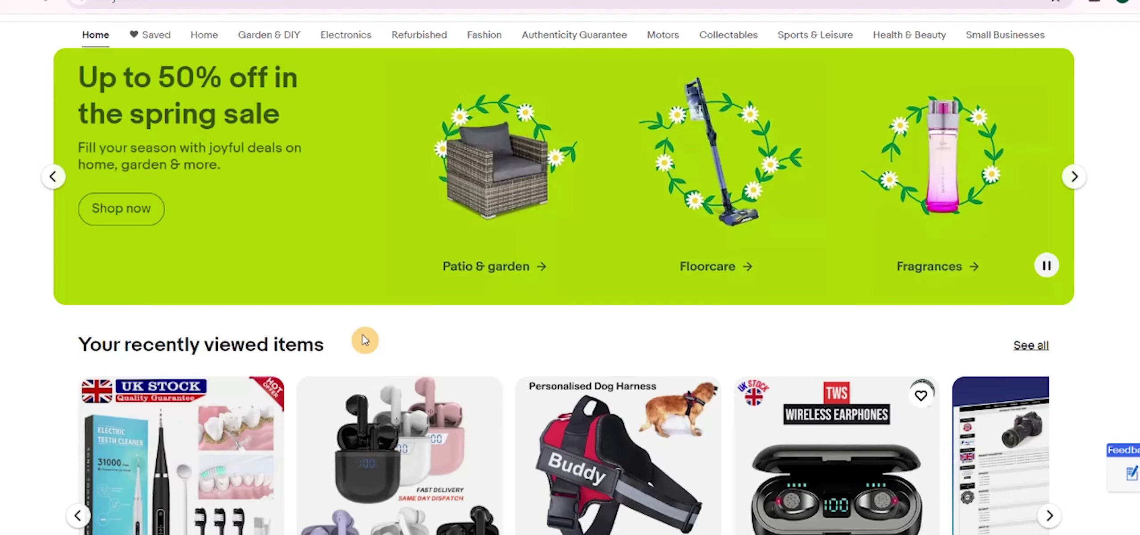
pyautogui.scroll(-1, 363, 340)
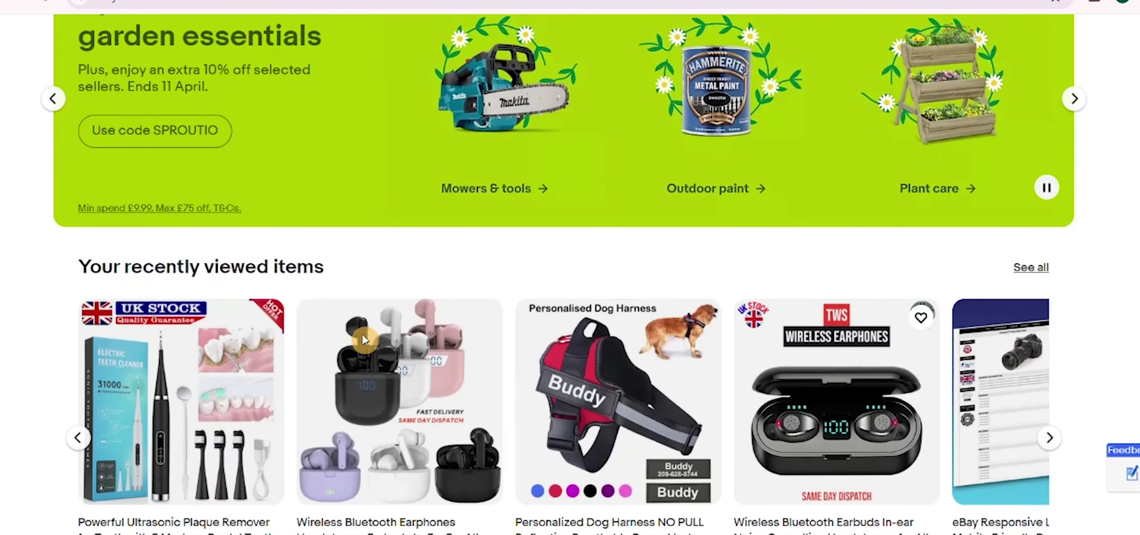
pyautogui.scroll(-1, 363, 339)
pyautogui.scroll(-3, 363, 339)
pyautogui.scroll(-1, 363, 339)
pyautogui.scroll(-1, 364, 339)
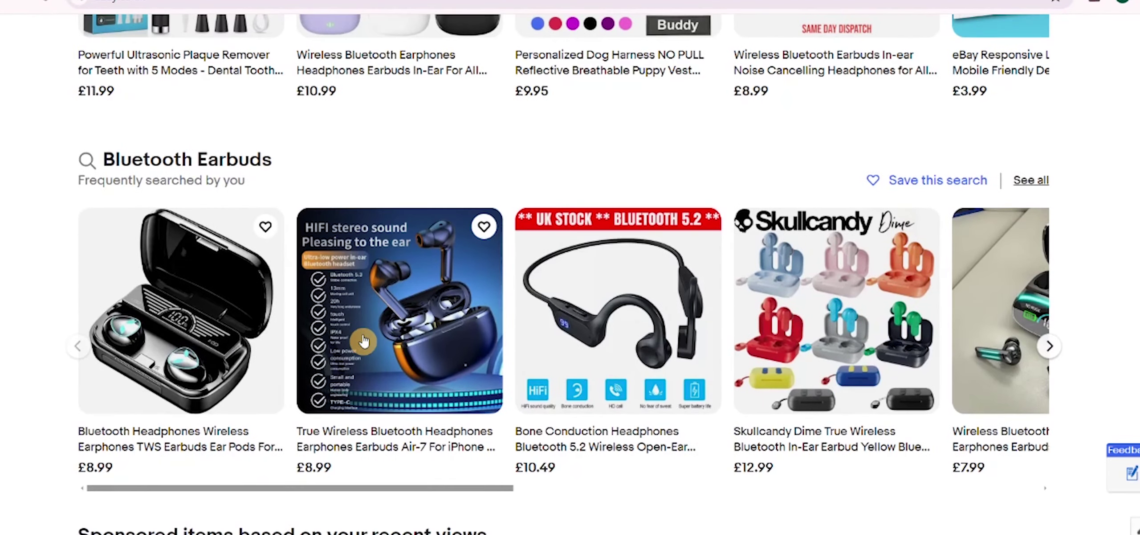